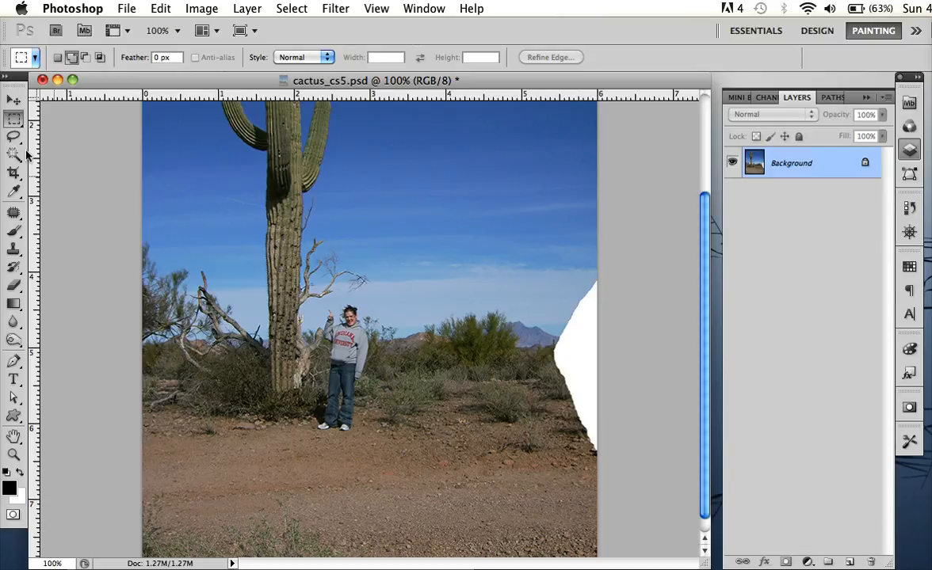
Step: Duplicate the Background layer onto a new layer to edit the photo non-destructively
{"action": "left_click_drag", "start_coordinate": [547, 267], "coordinate": [605, 368]}
{"action": "left_click", "coordinate": [606, 369]}
{"action": "key", "text": "super+j"}
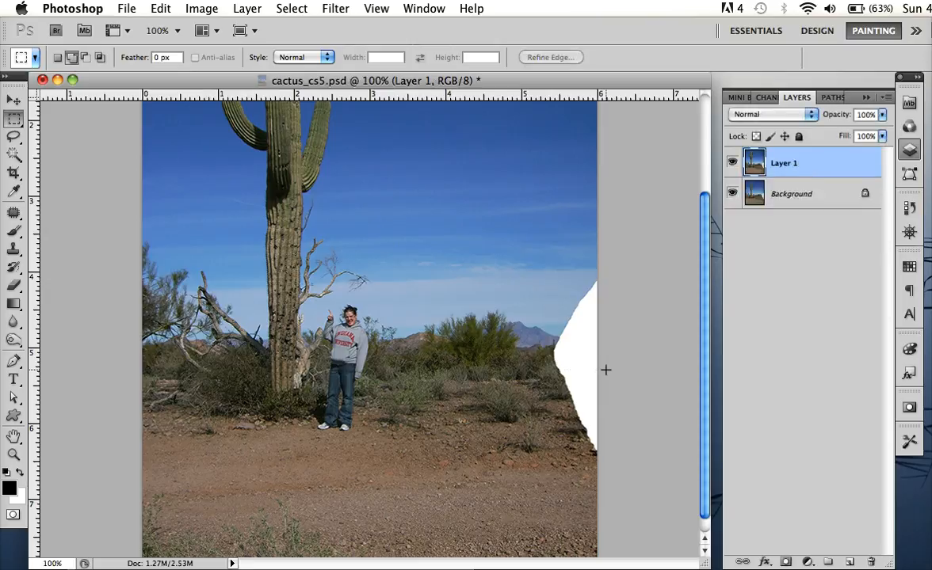
Step: Select a rectangle around the torn white area at the photo's right edge, fill it with Content-Aware at 100% opacity, and deselect
{"action": "left_click", "coordinate": [11, 121]}
{"action": "left_click", "coordinate": [546, 245]}
{"action": "left_click_drag", "start_coordinate": [550, 270], "coordinate": [642, 460]}
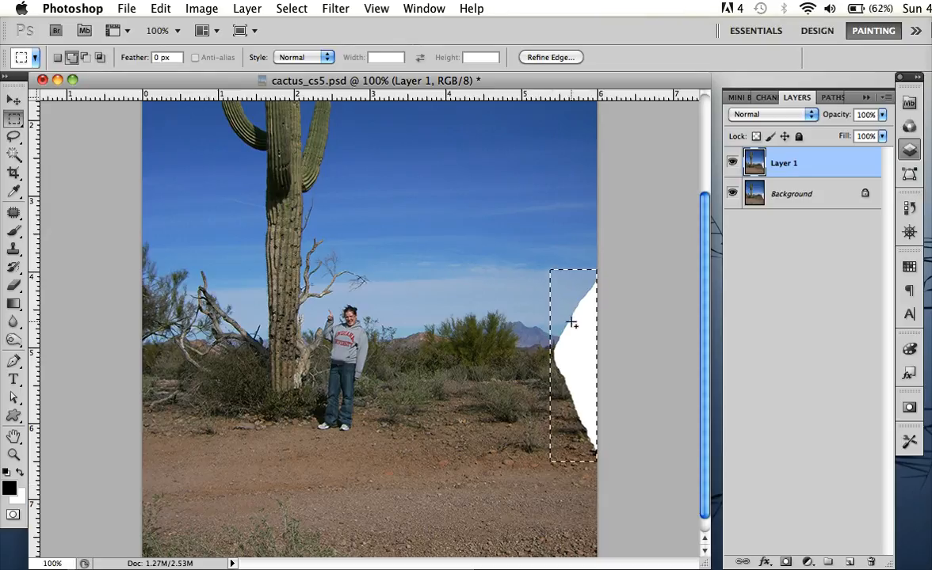
{"action": "right_click", "coordinate": [572, 324]}
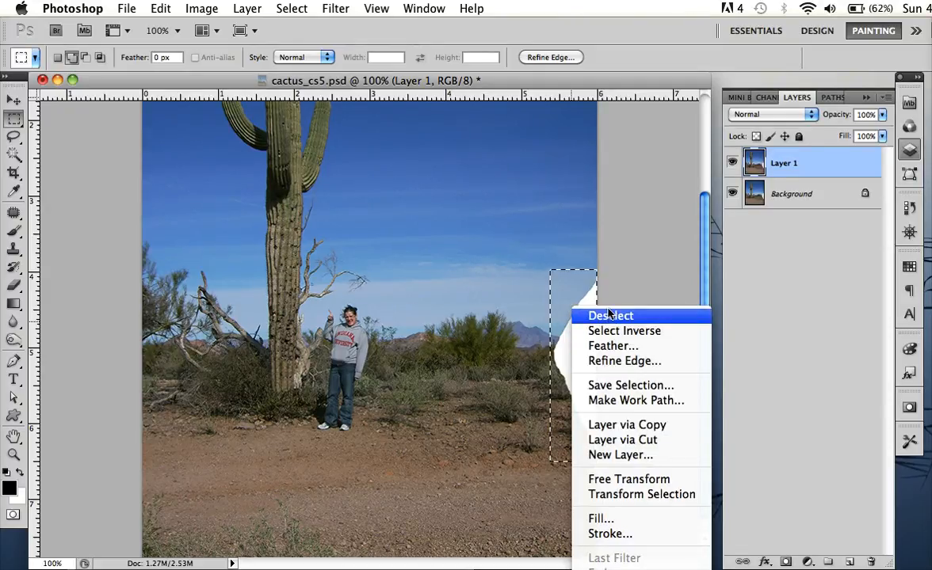
{"action": "left_click", "coordinate": [613, 519]}
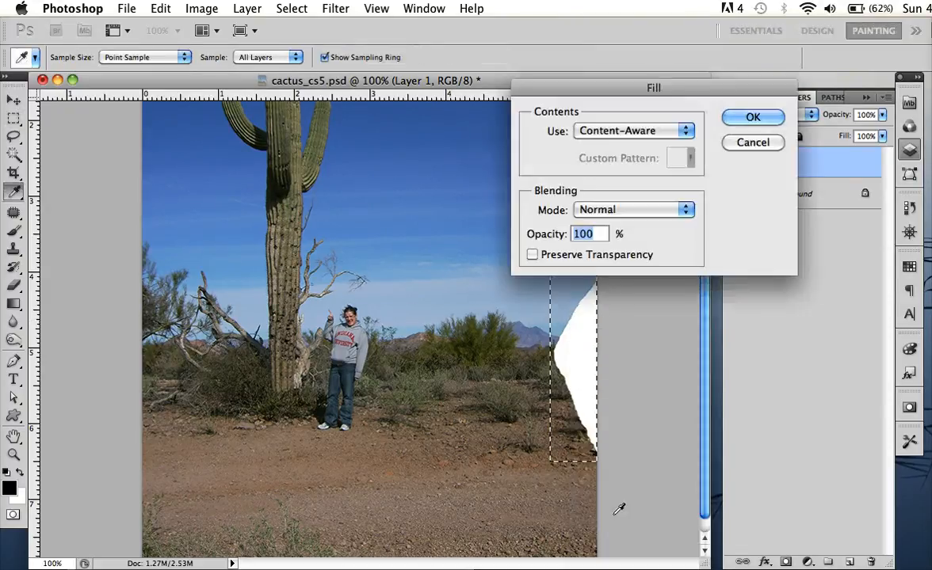
{"action": "left_click", "coordinate": [748, 118]}
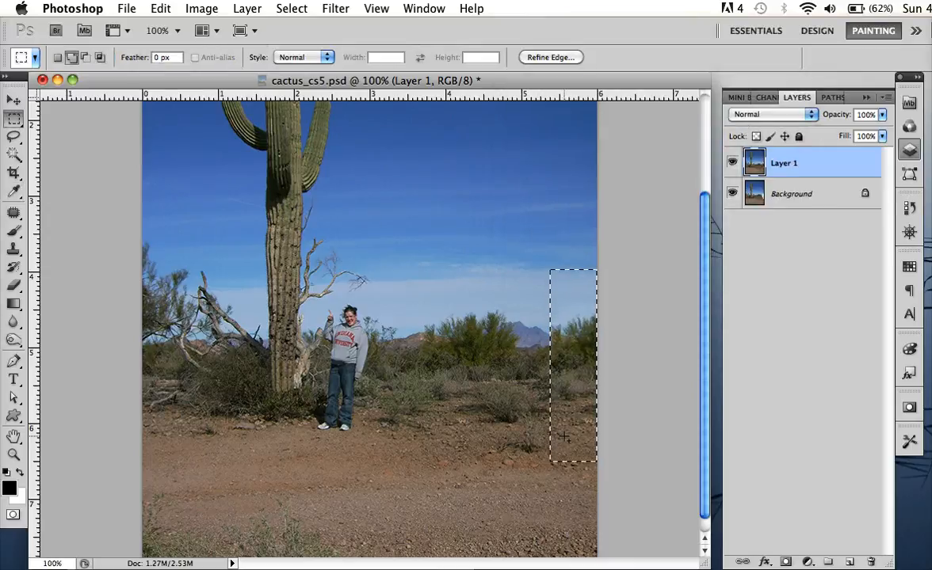
{"action": "key", "text": "super+d"}
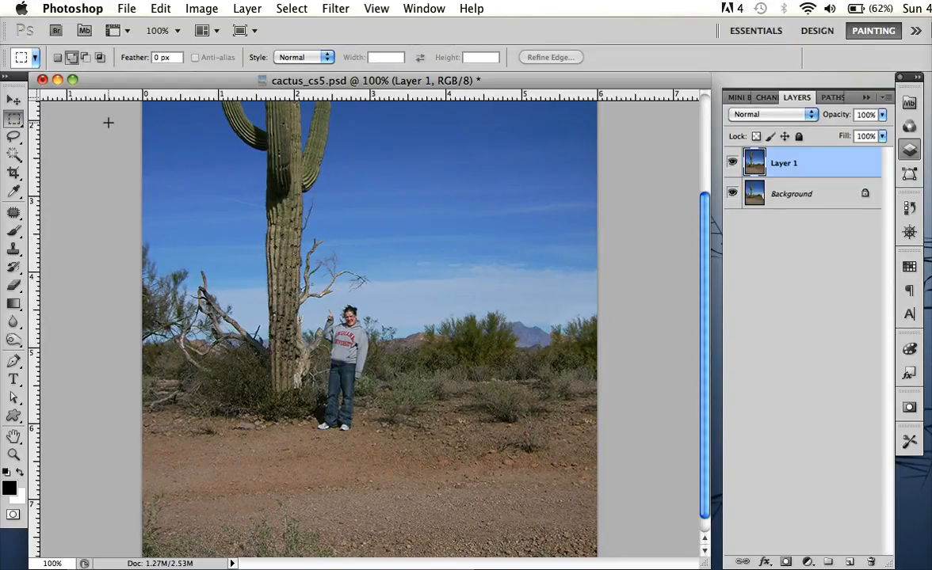
Step: Outline the person with the Patch tool, replace the area twice with the desert scenery beside it, and deselect
{"action": "key", "text": "super+plus"}
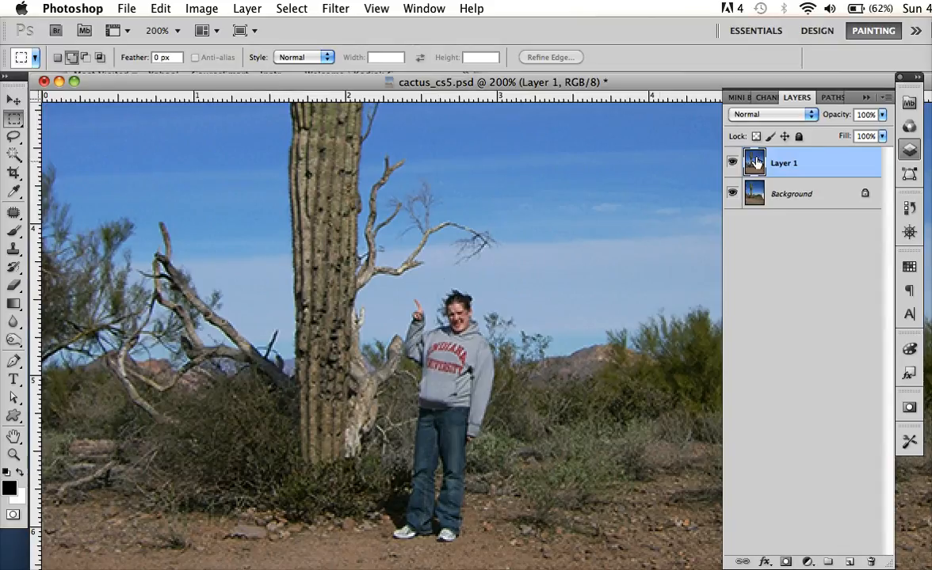
{"action": "scroll", "coordinate": [475, 273], "scroll_direction": "down", "scroll_amount": 1}
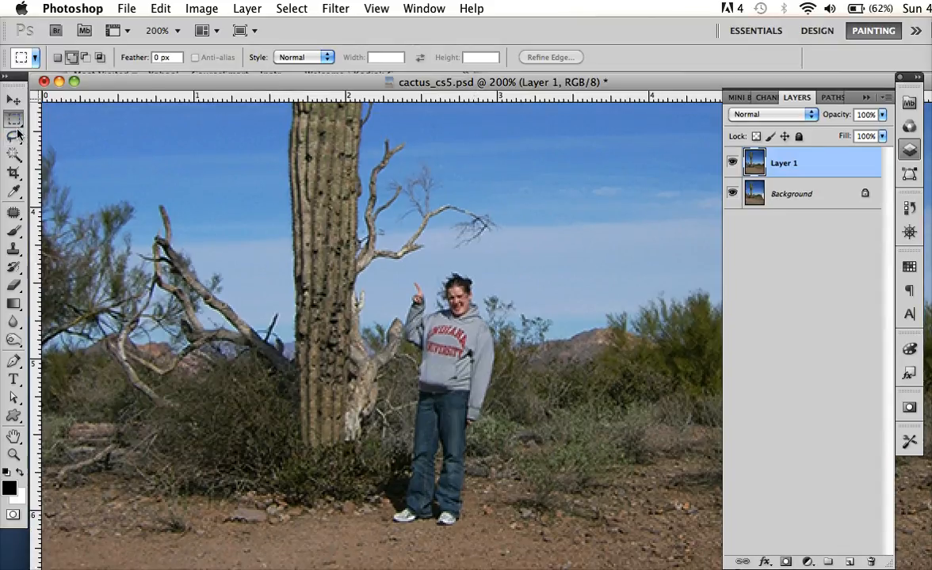
{"action": "left_click_drag", "start_coordinate": [13, 222], "coordinate": [63, 243]}
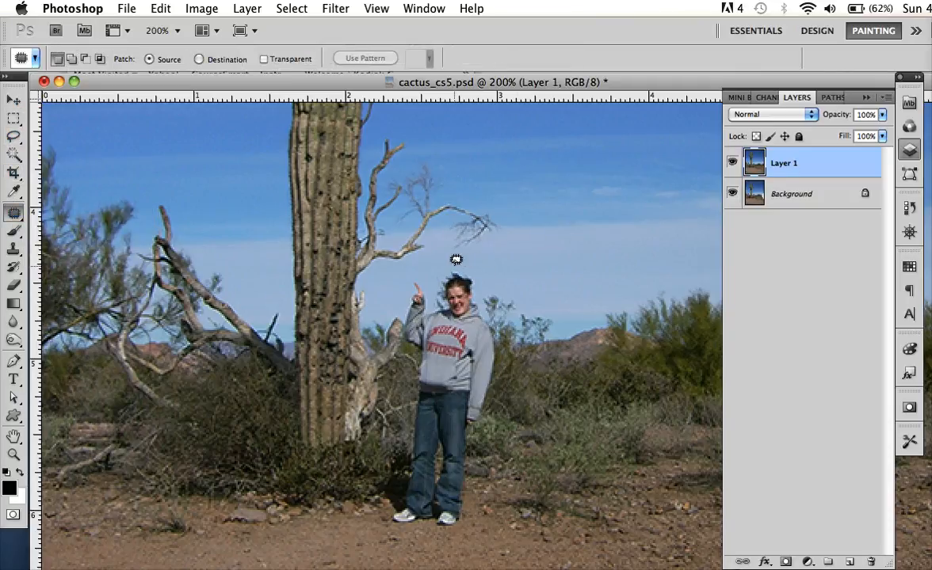
{"action": "mouse_move", "coordinate": [448, 274]}
{"action": "left_mouse_down"}
{"action": "mouse_move", "coordinate": [425, 285]}
{"action": "mouse_move", "coordinate": [411, 272]}
{"action": "mouse_move", "coordinate": [412, 389]}
{"action": "mouse_move", "coordinate": [382, 485]}
{"action": "mouse_move", "coordinate": [450, 534]}
{"action": "mouse_move", "coordinate": [505, 366]}
{"action": "mouse_move", "coordinate": [505, 332]}
{"action": "mouse_move", "coordinate": [464, 264]}
{"action": "mouse_move", "coordinate": [445, 262]}
{"action": "mouse_move", "coordinate": [449, 282]}
{"action": "left_mouse_up"}
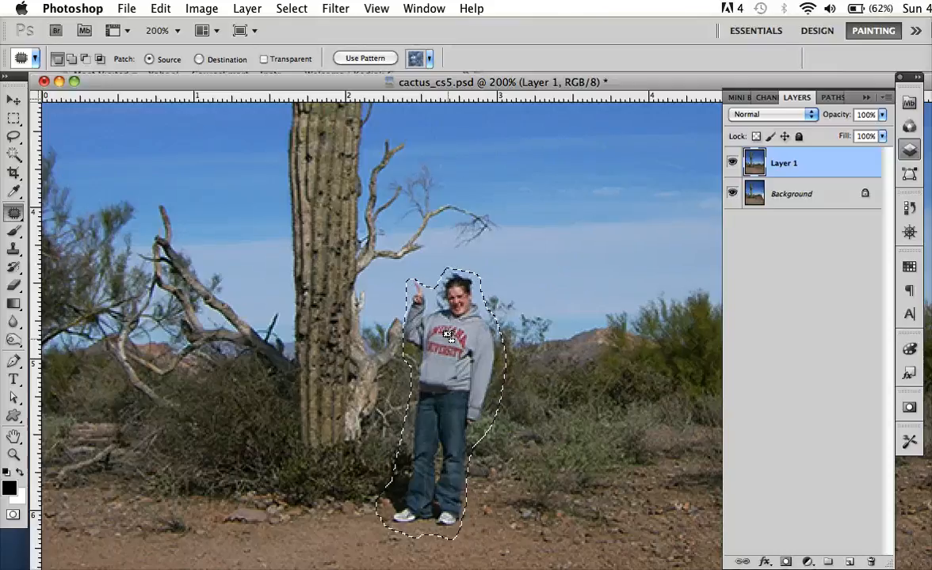
{"action": "left_click_drag", "start_coordinate": [448, 335], "coordinate": [614, 331]}
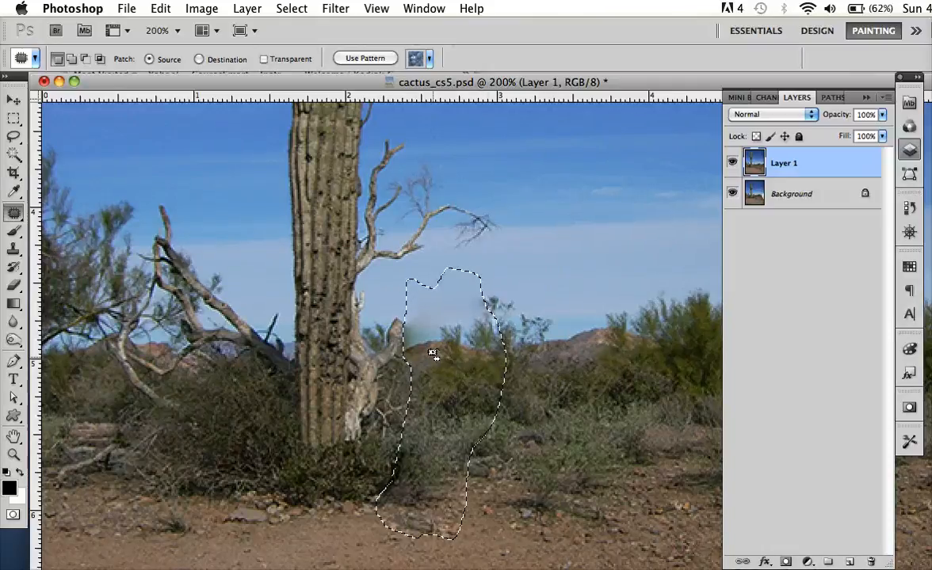
{"action": "left_click_drag", "start_coordinate": [432, 354], "coordinate": [628, 354]}
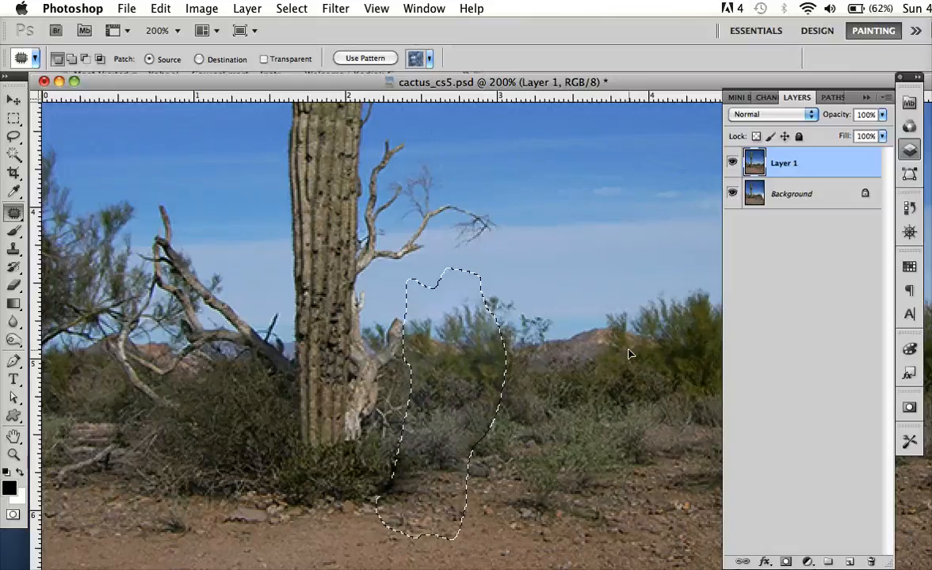
{"action": "key", "text": "super+d"}
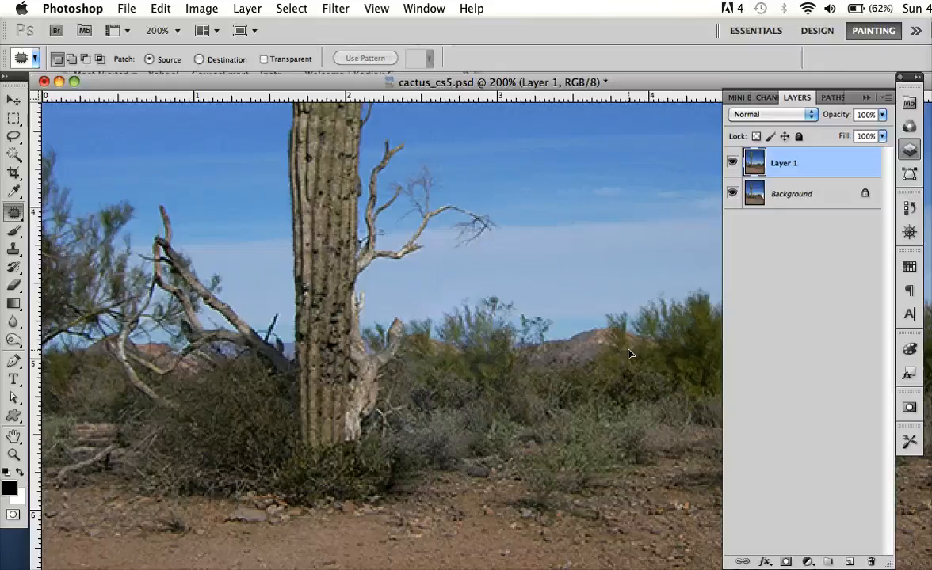
{"action": "key", "text": "super+minus"}
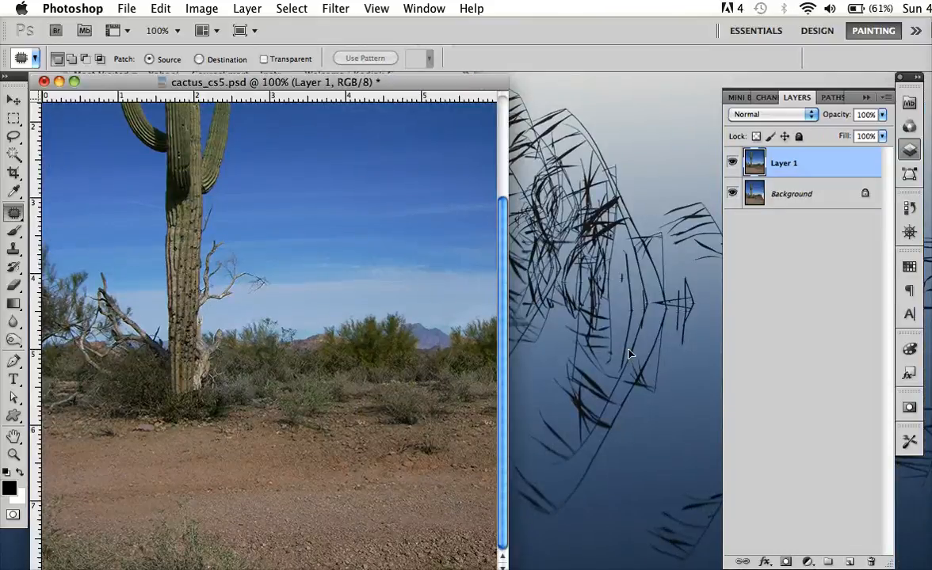
Step: Undo the patching that removed the person, including its selection
{"action": "key", "text": "super+alt+z"}
{"action": "key", "text": "super+alt+z"}
{"action": "key", "text": "super+alt+z"}
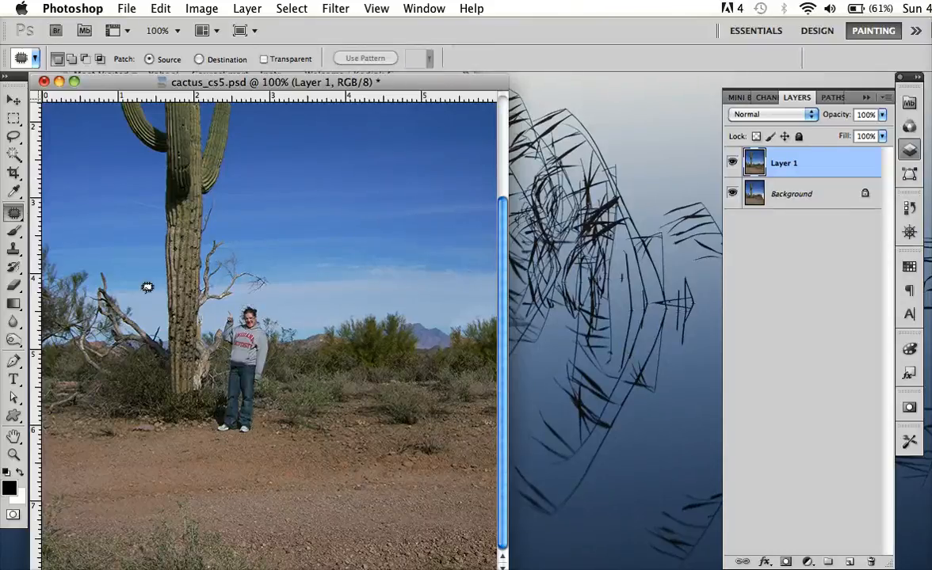
Step: Draw a loose lasso selection around the person on Layer 1 and copy it to a new layer, checking the cutout in isolation
{"action": "key", "text": "super+equal"}
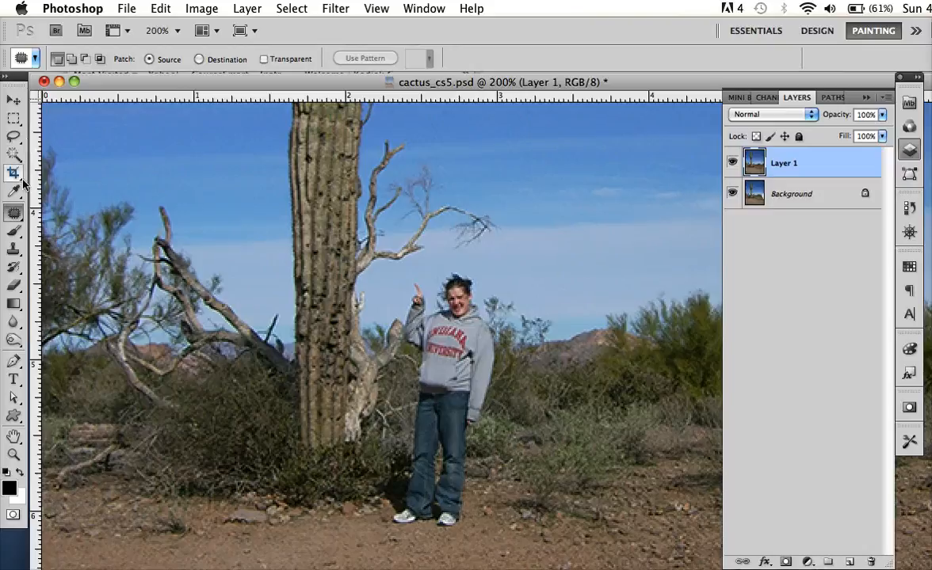
{"action": "left_click", "coordinate": [14, 136]}
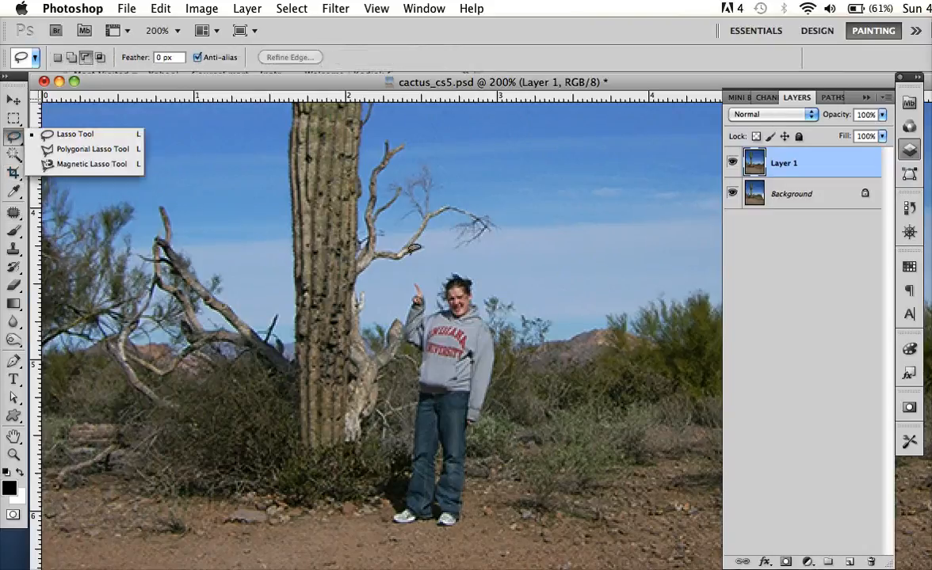
{"action": "left_click", "coordinate": [63, 134]}
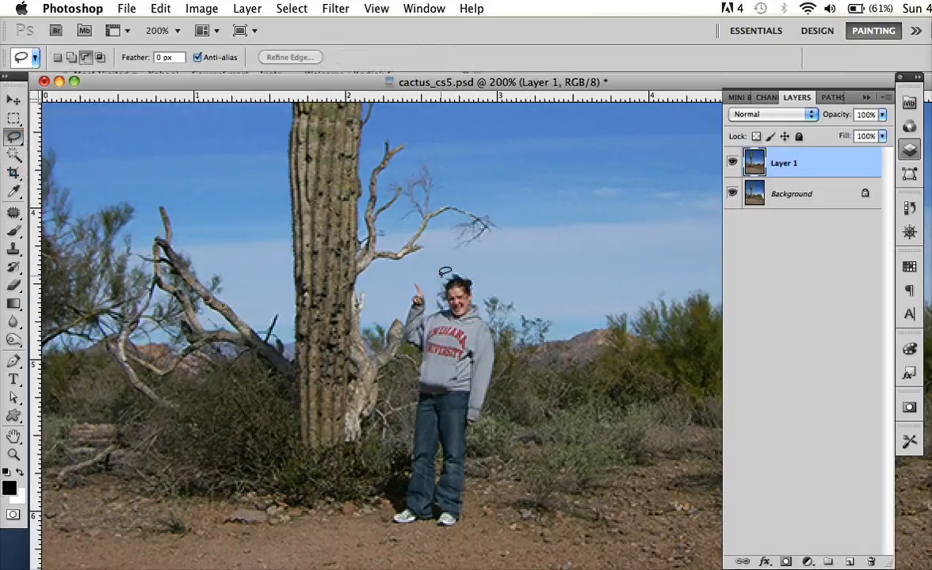
{"action": "mouse_move", "coordinate": [432, 281]}
{"action": "left_mouse_down"}
{"action": "mouse_move", "coordinate": [404, 276]}
{"action": "mouse_move", "coordinate": [406, 331]}
{"action": "mouse_move", "coordinate": [385, 340]}
{"action": "mouse_move", "coordinate": [343, 460]}
{"action": "mouse_move", "coordinate": [394, 493]}
{"action": "mouse_move", "coordinate": [432, 473]}
{"action": "mouse_move", "coordinate": [440, 403]}
{"action": "mouse_move", "coordinate": [462, 338]}
{"action": "mouse_move", "coordinate": [510, 335]}
{"action": "mouse_move", "coordinate": [479, 305]}
{"action": "mouse_move", "coordinate": [481, 268]}
{"action": "mouse_move", "coordinate": [404, 275]}
{"action": "left_mouse_up"}
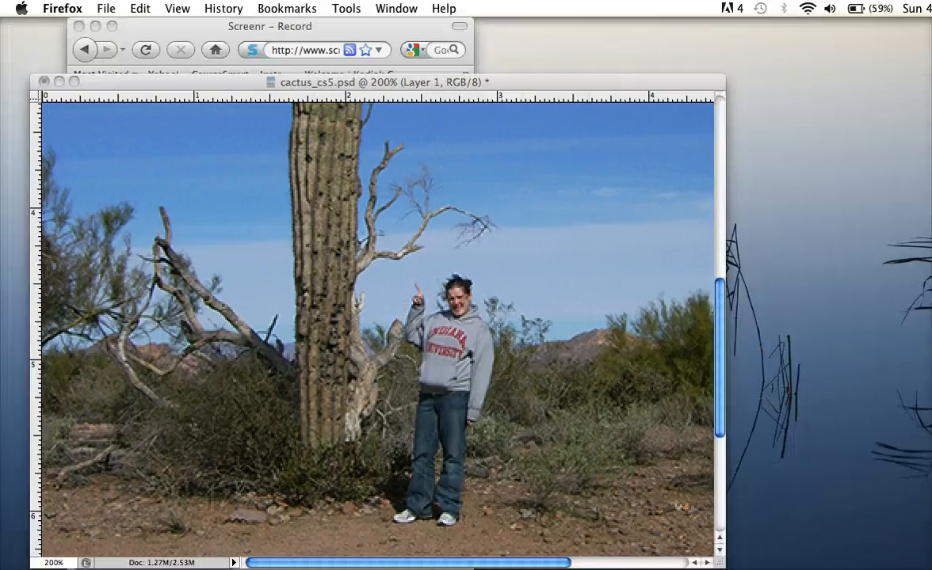
{"action": "left_click", "coordinate": [188, 469]}
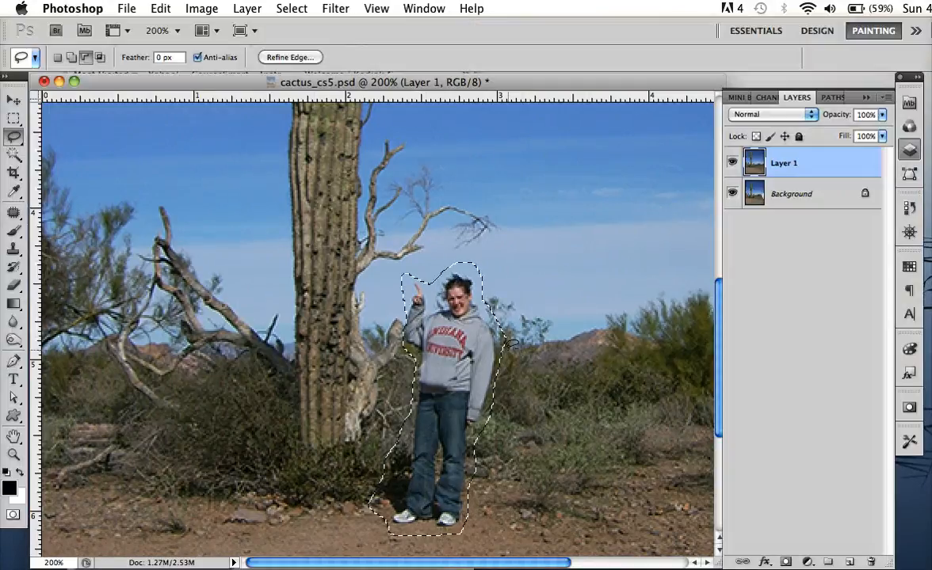
{"action": "left_click", "coordinate": [13, 100]}
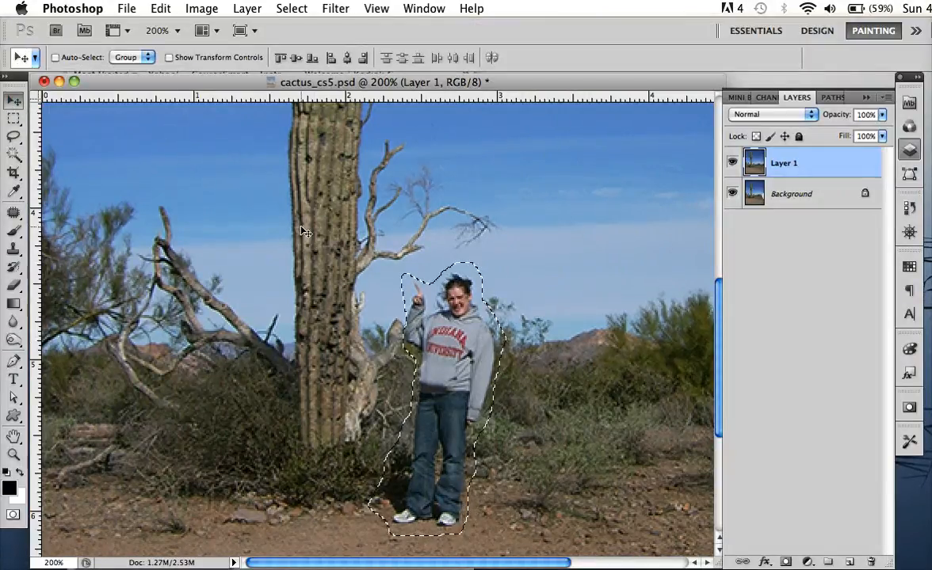
{"action": "key", "text": "super+j"}
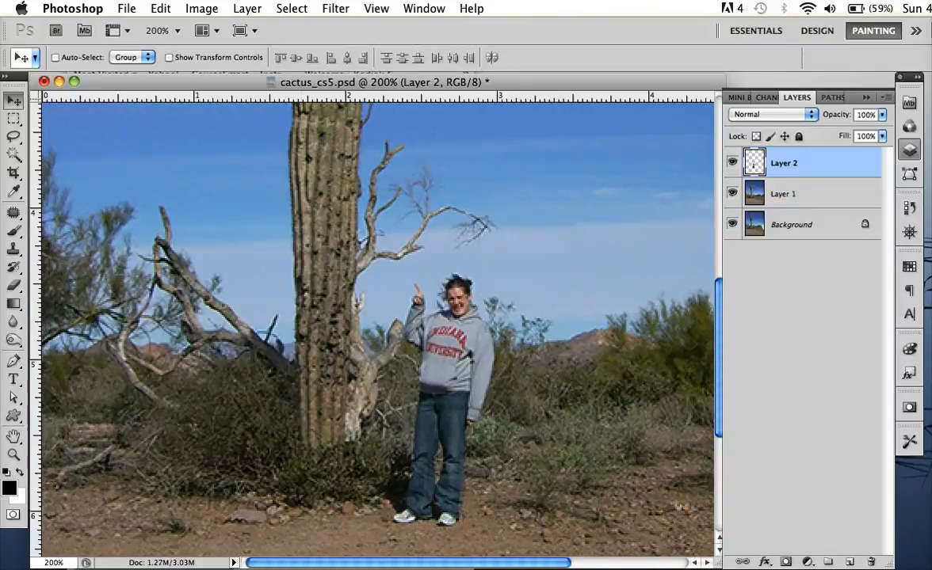
{"action": "left_click", "coordinate": [732, 164], "text": "alt"}
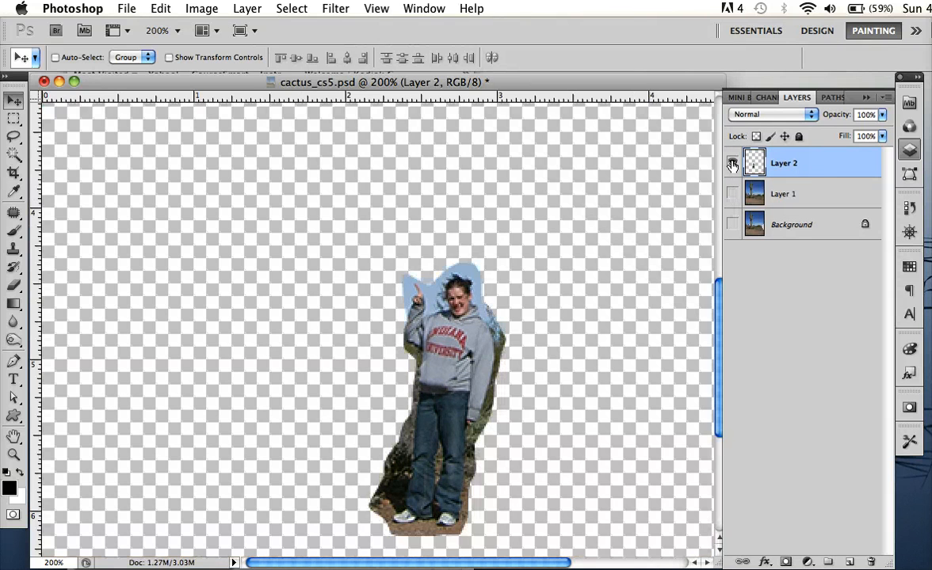
{"action": "left_click", "coordinate": [732, 164], "text": "alt"}
{"action": "left_click", "coordinate": [732, 164], "text": "alt"}
{"action": "left_click", "coordinate": [732, 164], "text": "alt"}
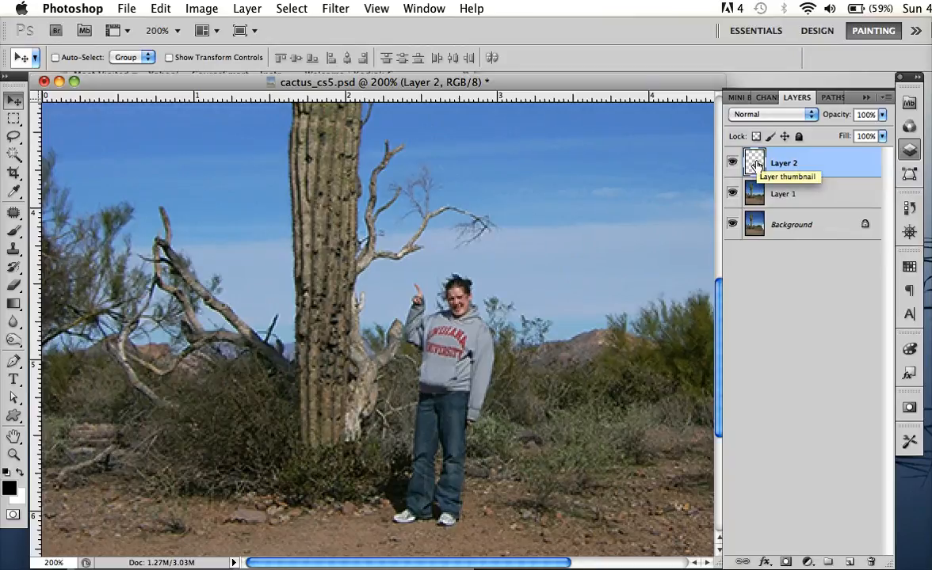
Step: With Layer 2's outline loaded as a selection and Layer 2 hidden, patch the person out of Layer 1 with nearby desert, and show Layer 2 again
{"action": "left_click", "coordinate": [757, 165], "text": "super"}
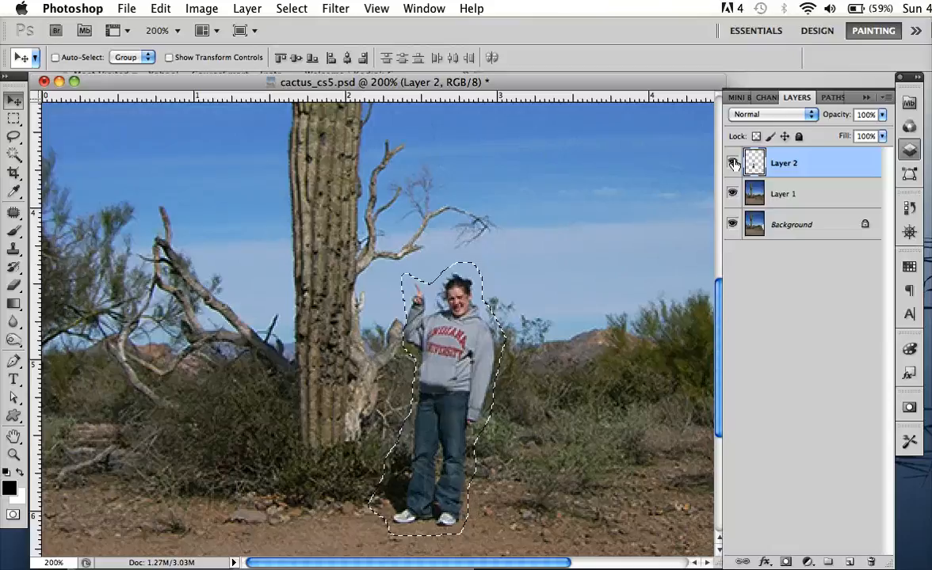
{"action": "left_click", "coordinate": [734, 164]}
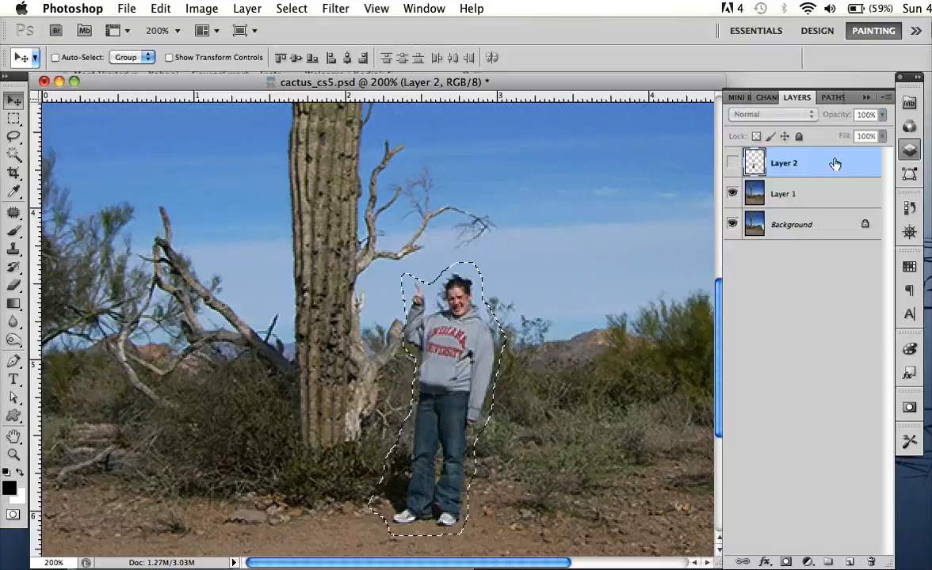
{"action": "left_click", "coordinate": [776, 193]}
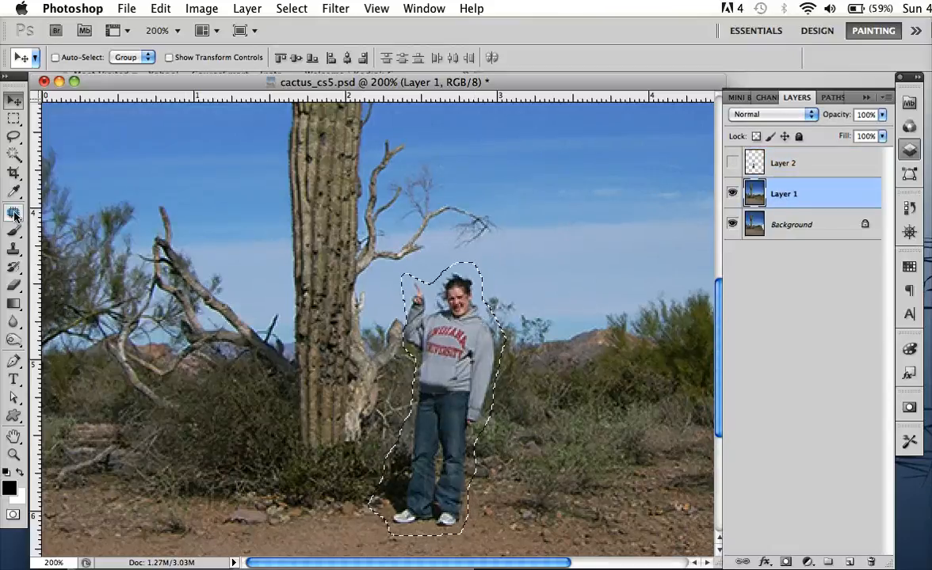
{"action": "left_click_drag", "start_coordinate": [14, 212], "coordinate": [54, 247]}
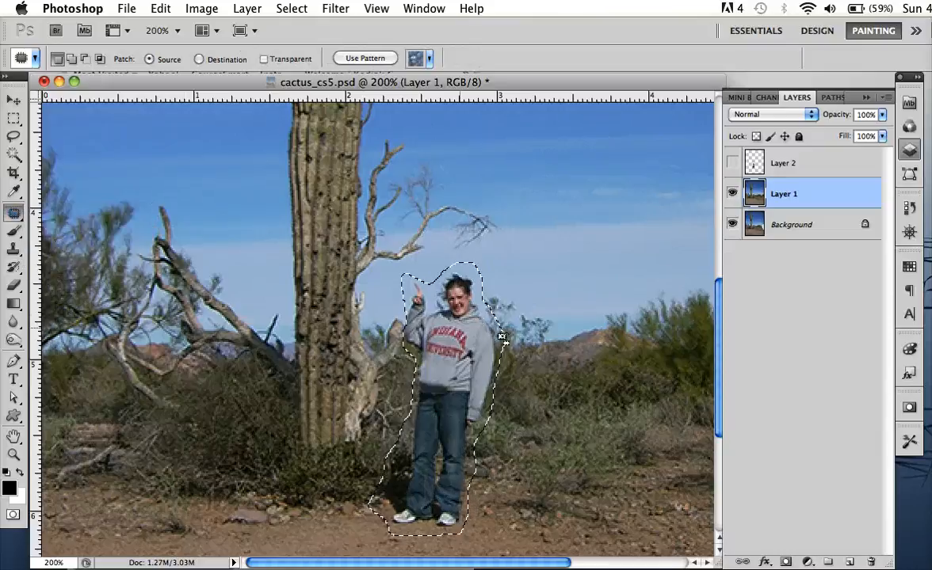
{"action": "left_click_drag", "start_coordinate": [465, 342], "coordinate": [610, 326]}
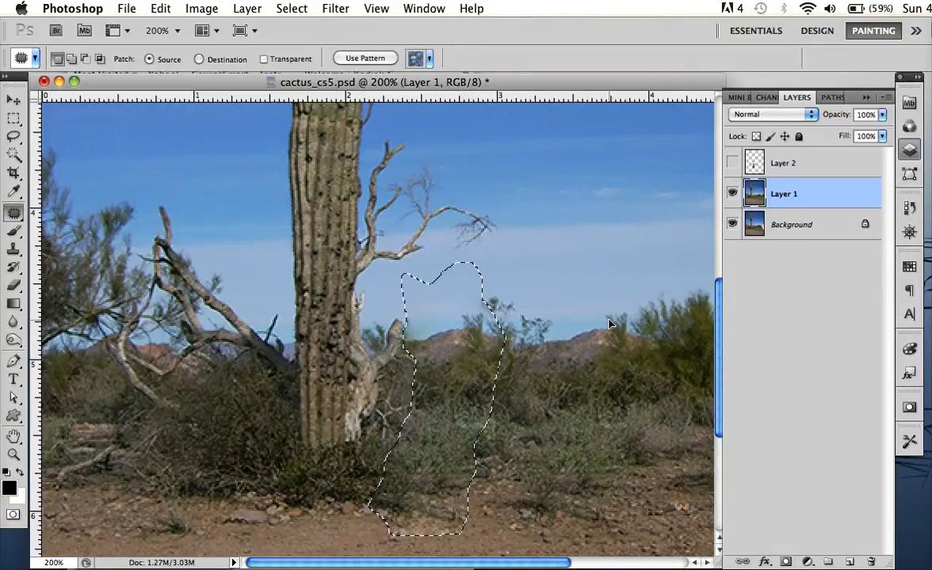
{"action": "key", "text": "super+d"}
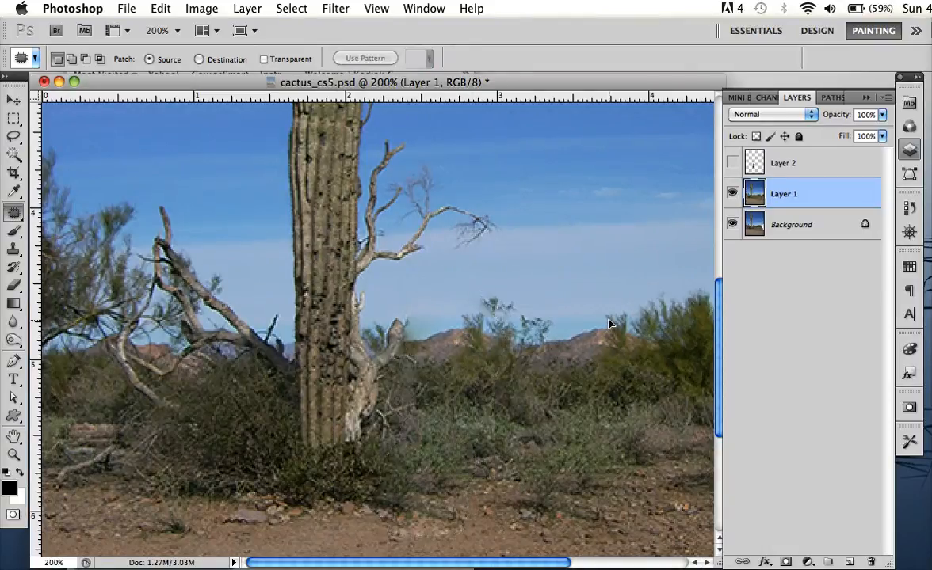
{"action": "left_click", "coordinate": [732, 163]}
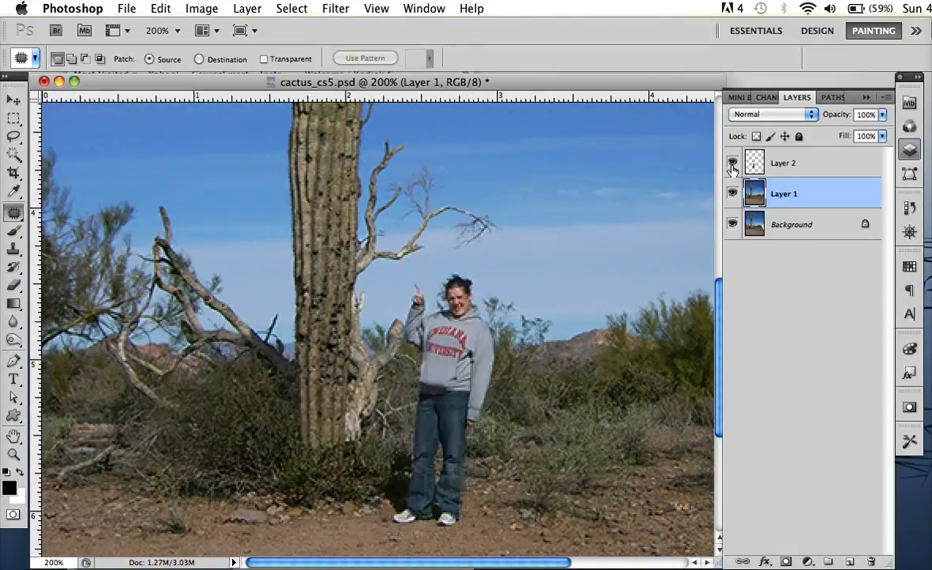
{"action": "key", "text": "super+alt+0"}
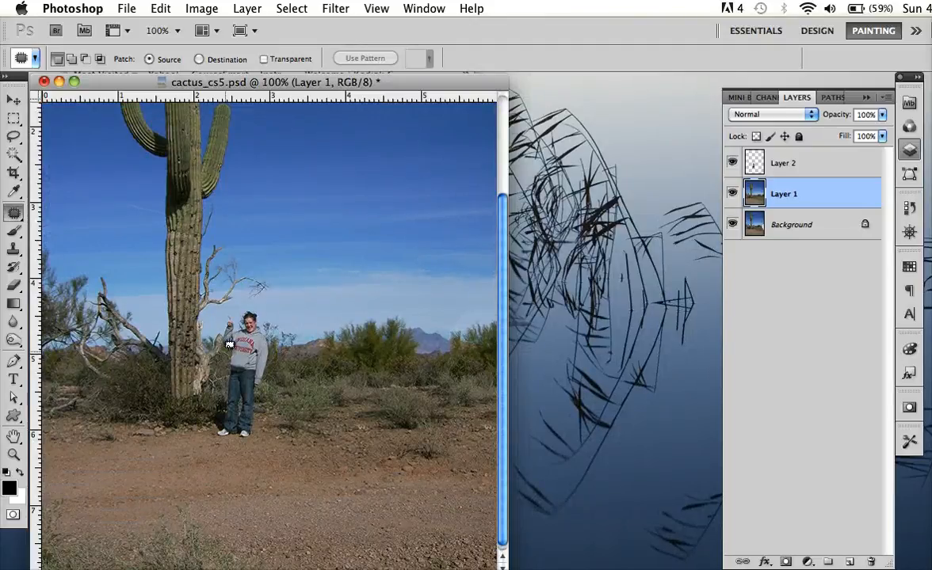
{"action": "key", "text": "v"}
{"action": "left_click_drag", "start_coordinate": [249, 354], "coordinate": [172, 361]}
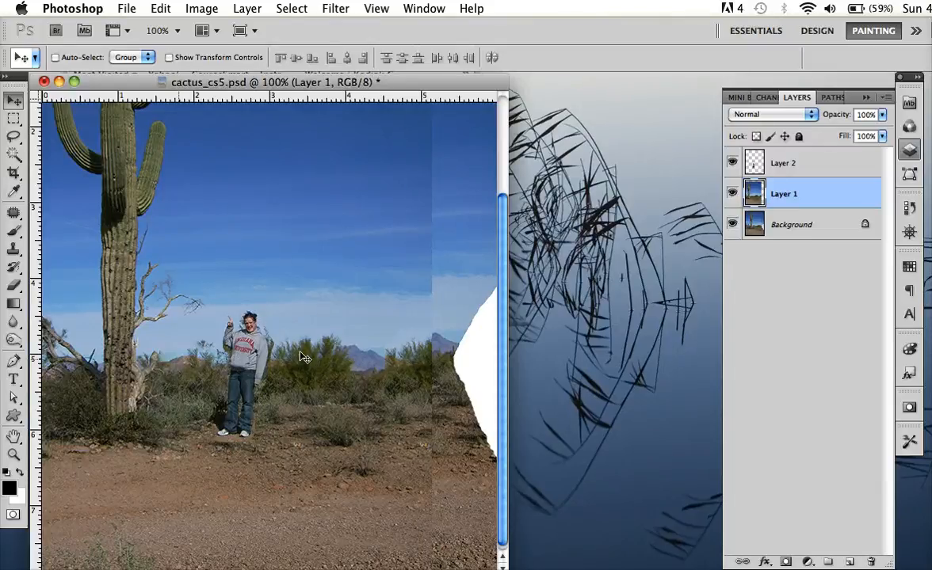
{"action": "key", "text": "super+z"}
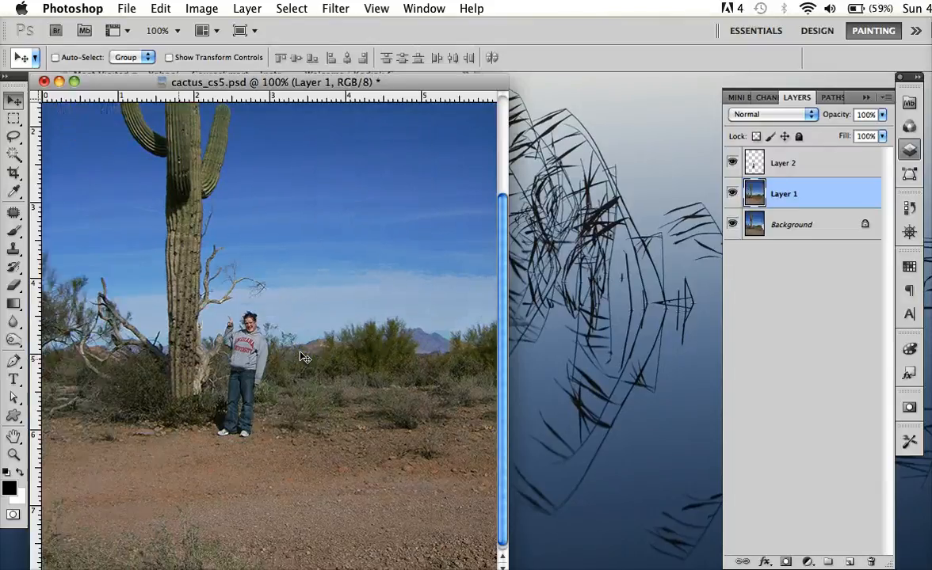
Step: Rename Layer 2, which holds the person's cutout, as "girl"
{"action": "left_click", "coordinate": [779, 165]}
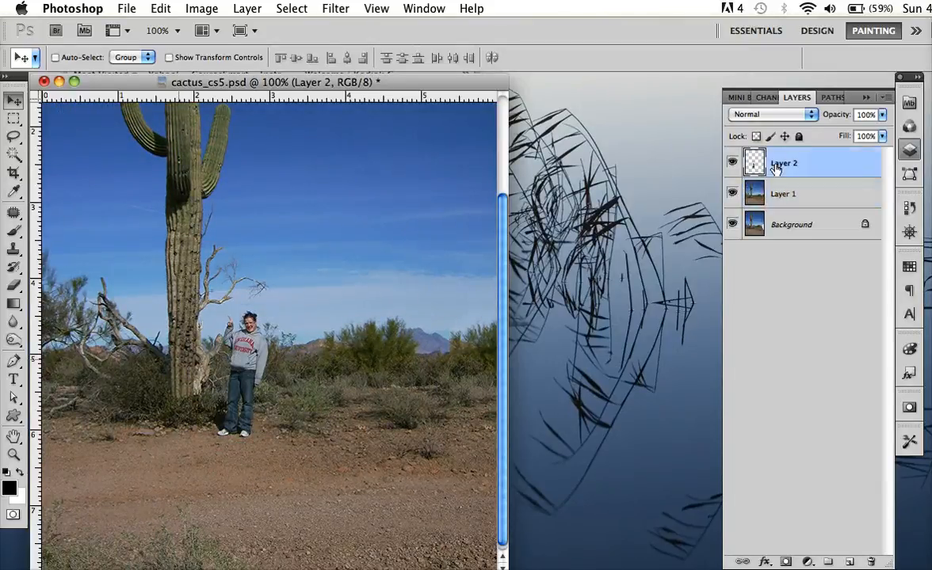
{"action": "double_click", "coordinate": [785, 164]}
{"action": "type", "text": "s"}
{"action": "type", "text": "irl"}
{"action": "key", "text": "Return"}
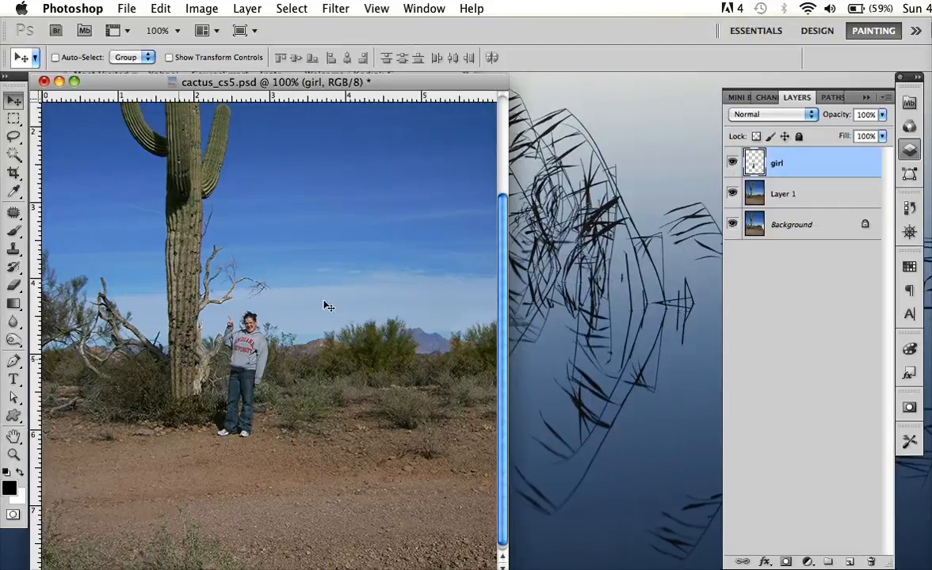
Step: Try the girl cutout at several spots in the desert and sky, finally standing her at the brush edge between the cactus and the large green bush
{"action": "left_click_drag", "start_coordinate": [249, 360], "coordinate": [387, 354]}
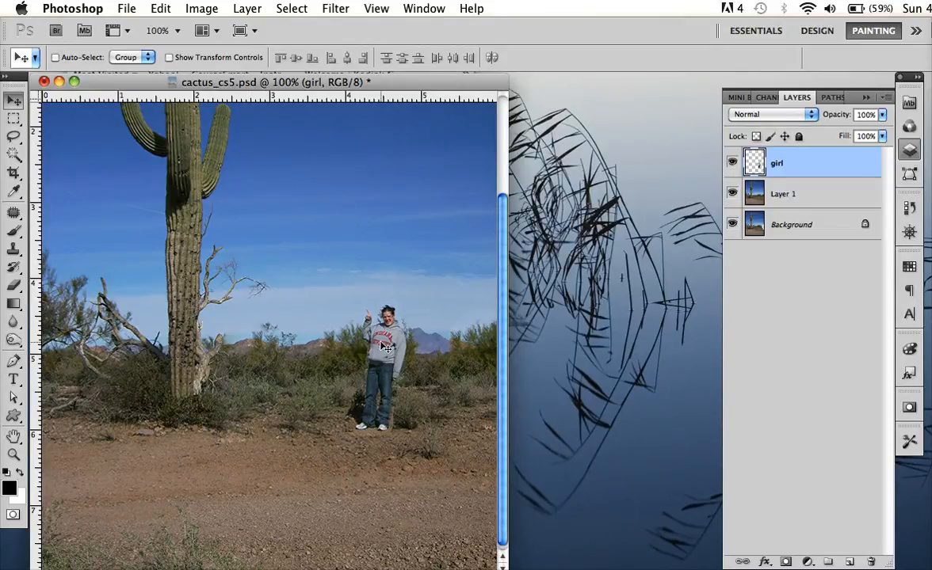
{"action": "mouse_move", "coordinate": [388, 351]}
{"action": "left_mouse_down"}
{"action": "mouse_move", "coordinate": [344, 365]}
{"action": "mouse_move", "coordinate": [356, 404]}
{"action": "mouse_move", "coordinate": [405, 248]}
{"action": "mouse_move", "coordinate": [357, 213]}
{"action": "mouse_move", "coordinate": [403, 228]}
{"action": "mouse_move", "coordinate": [343, 235]}
{"action": "mouse_move", "coordinate": [362, 313]}
{"action": "mouse_move", "coordinate": [383, 344]}
{"action": "mouse_move", "coordinate": [354, 346]}
{"action": "mouse_move", "coordinate": [376, 352]}
{"action": "left_mouse_up"}
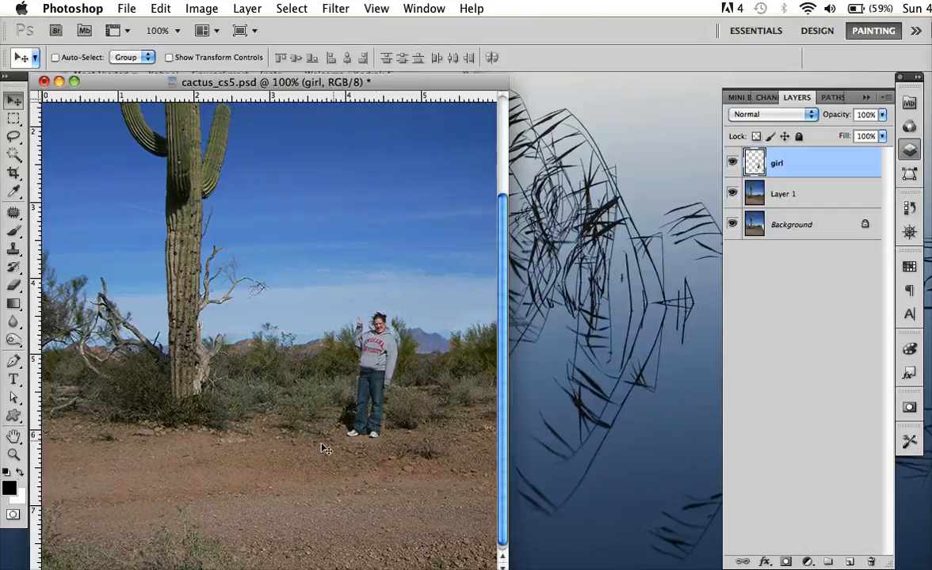
{"action": "left_click_drag", "start_coordinate": [379, 353], "coordinate": [345, 217]}
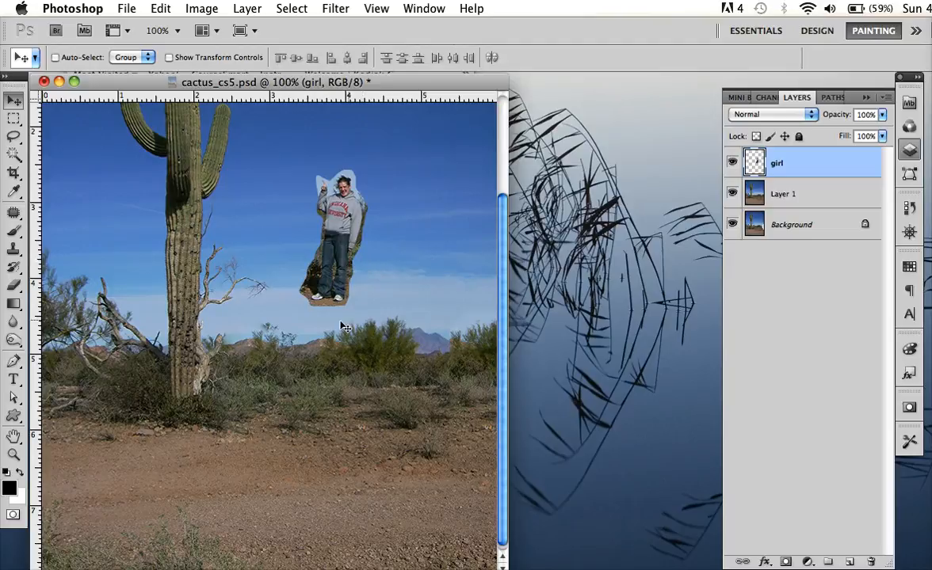
{"action": "left_click_drag", "start_coordinate": [354, 220], "coordinate": [343, 352]}
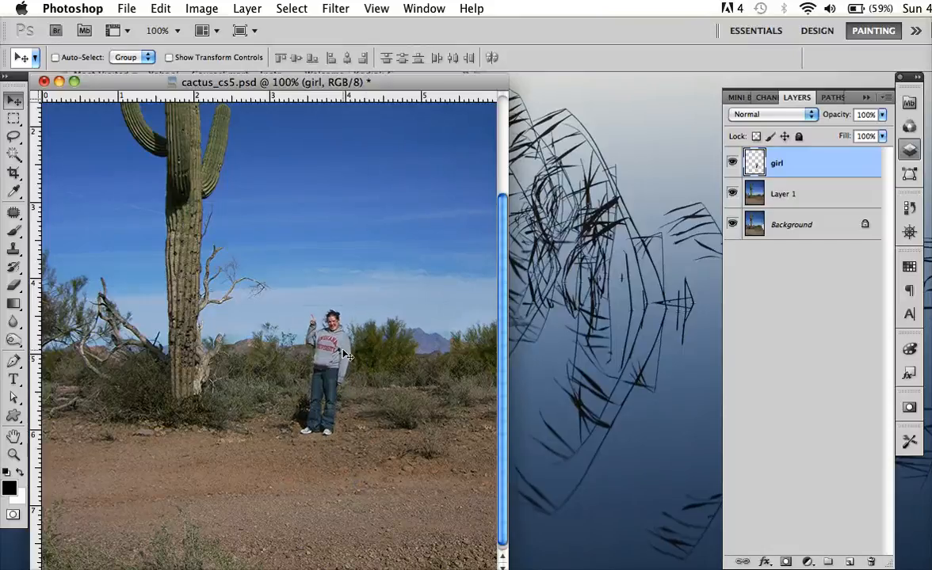
{"action": "left_click_drag", "start_coordinate": [346, 357], "coordinate": [407, 381]}
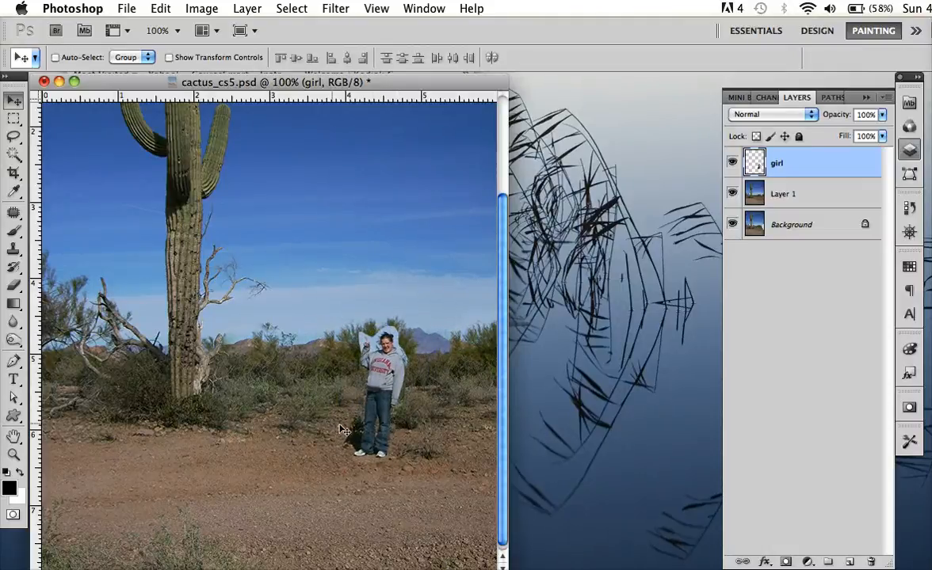
{"action": "left_click_drag", "start_coordinate": [379, 382], "coordinate": [408, 382]}
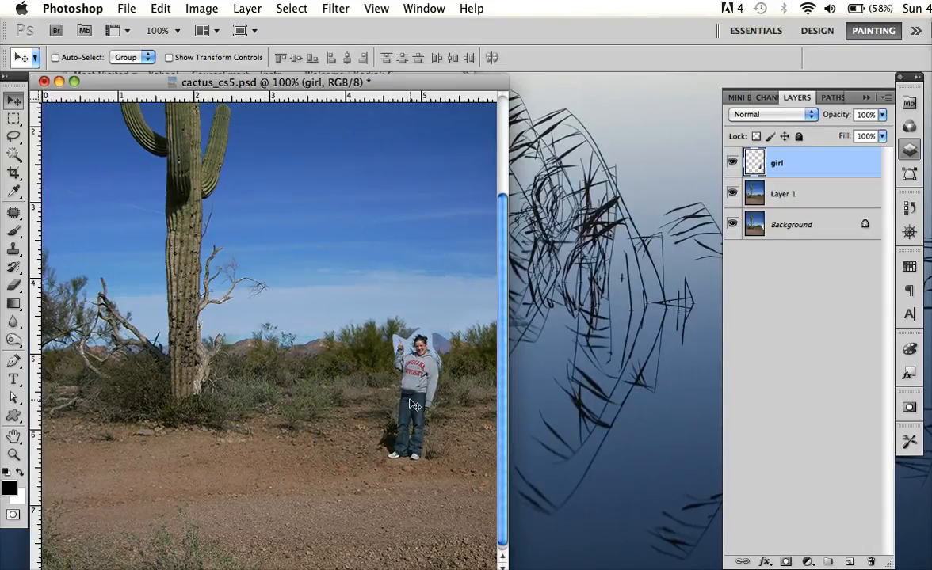
{"action": "left_click_drag", "start_coordinate": [412, 405], "coordinate": [344, 383]}
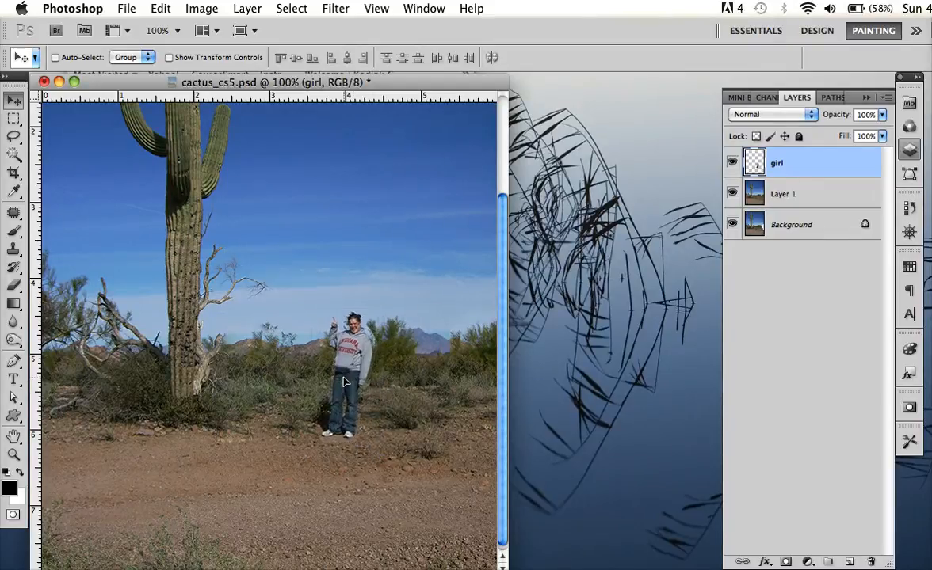